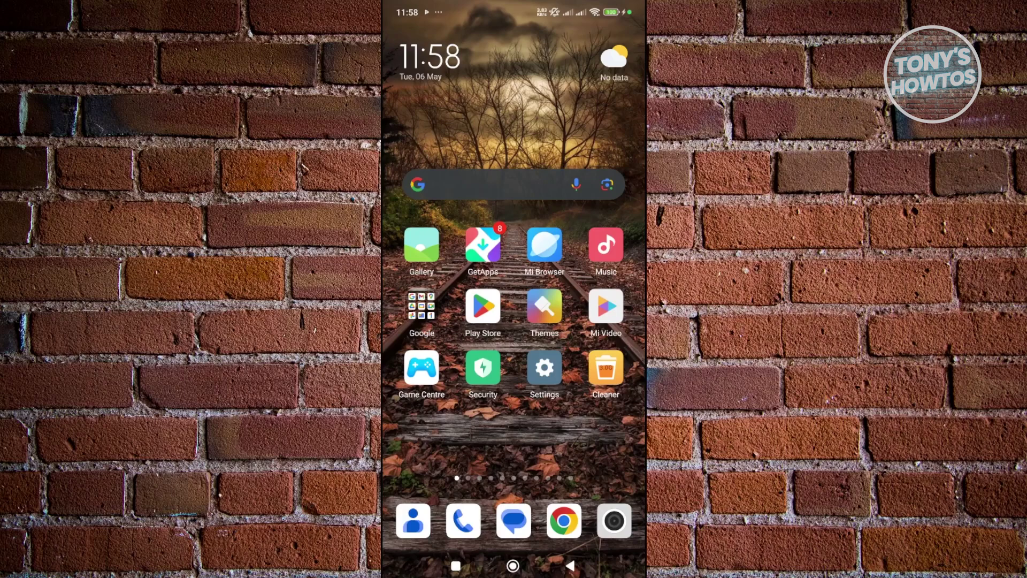
Launch Google Play Store from the home screen and open the account menu
left_click(483, 306)
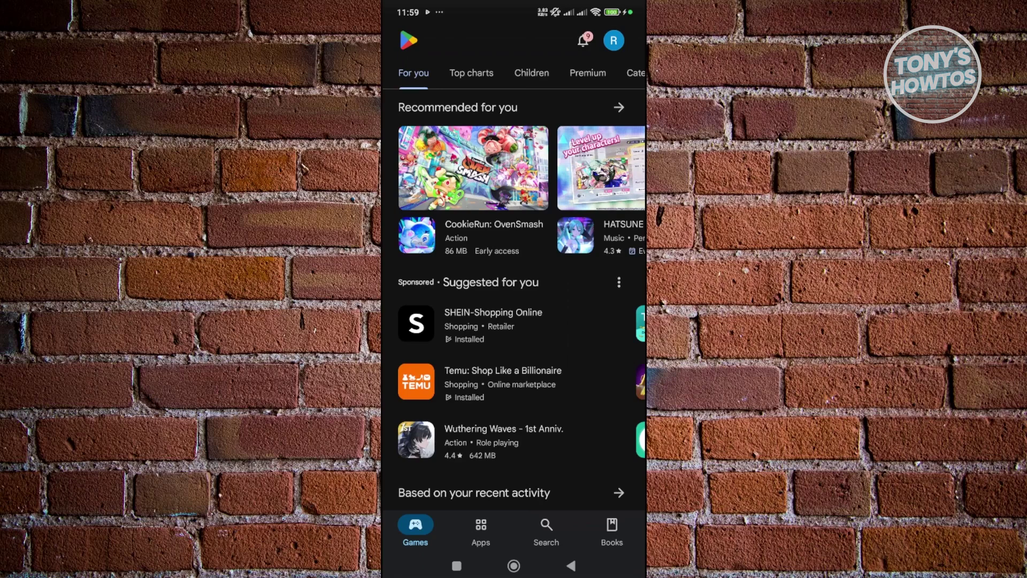
left_click(613, 40)
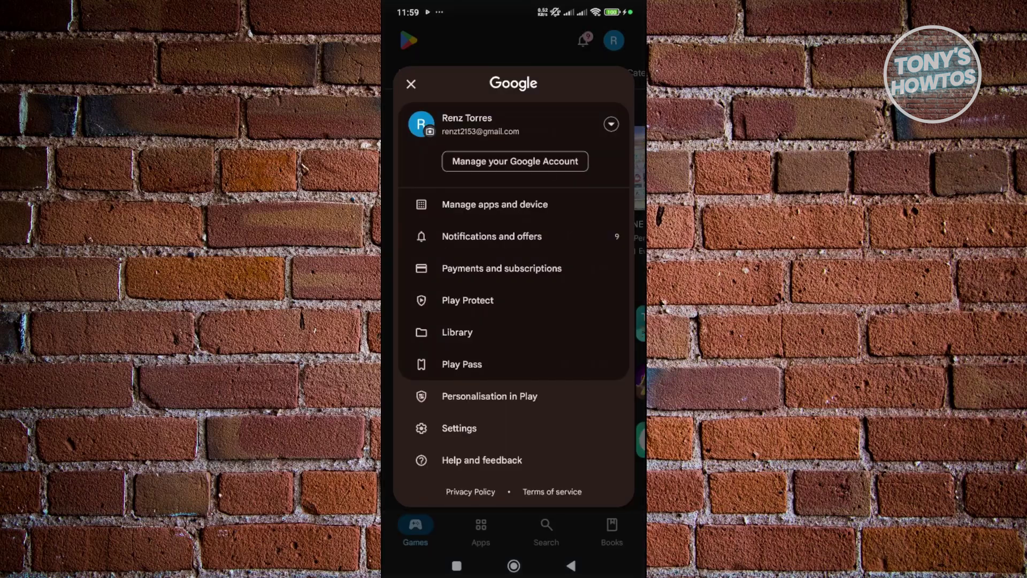
Go to Settings > General > Account and device preferences, showing Country Philippines
left_click(458, 428)
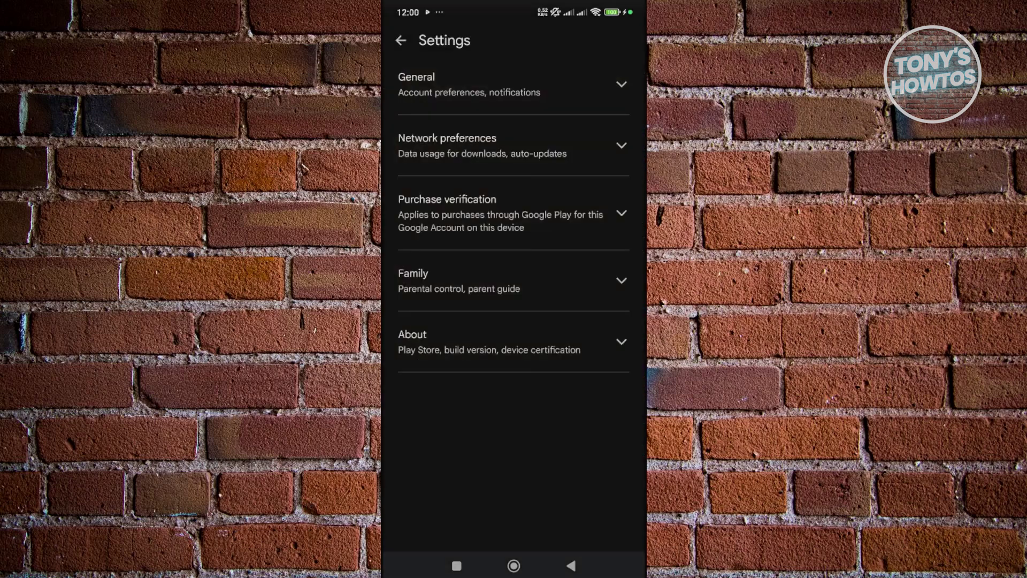
left_click(482, 84)
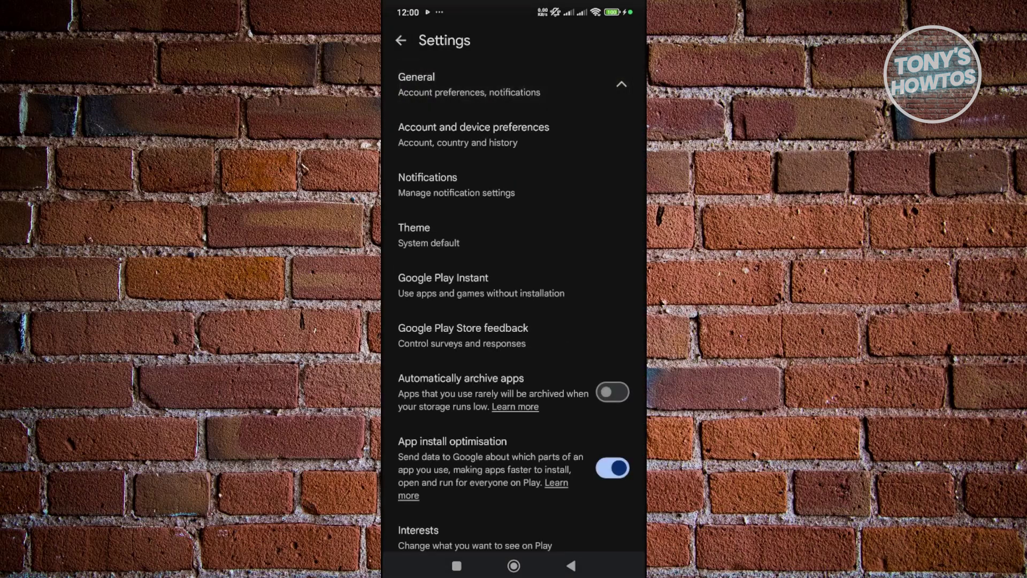
left_click(474, 134)
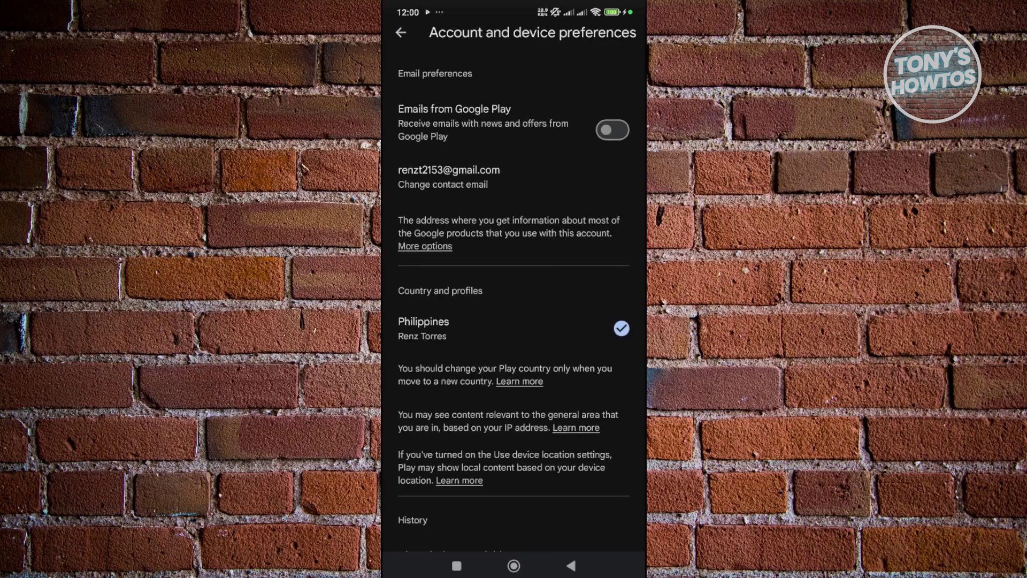
left_click_drag(514, 401, 514, 324)
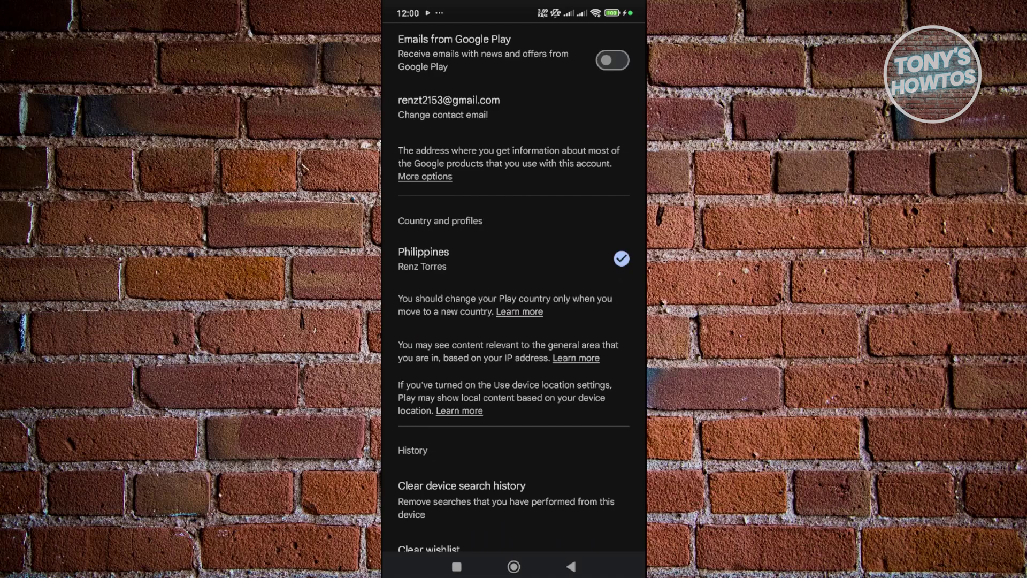
left_click(519, 311)
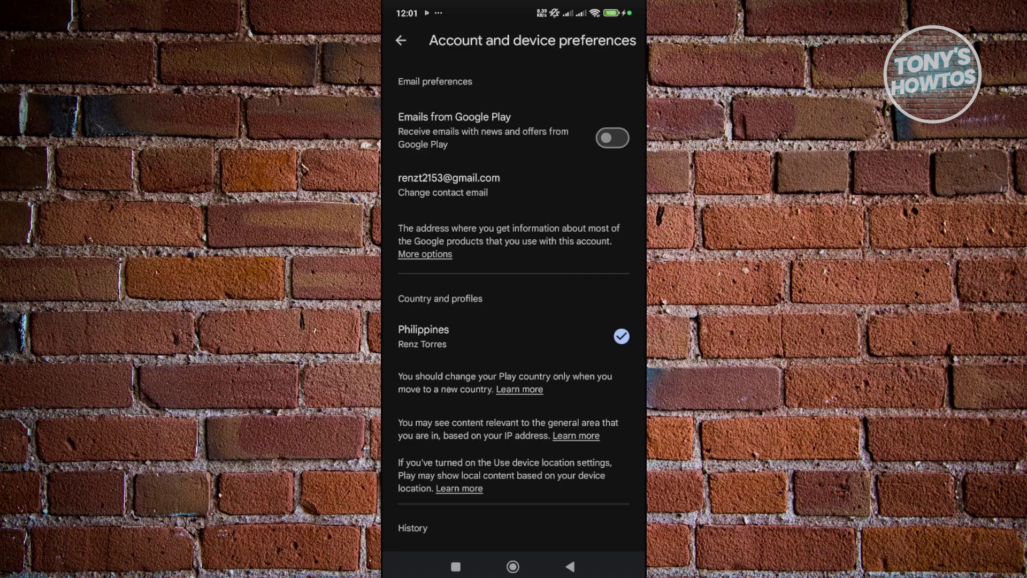
scroll(513, 289, "down", 3)
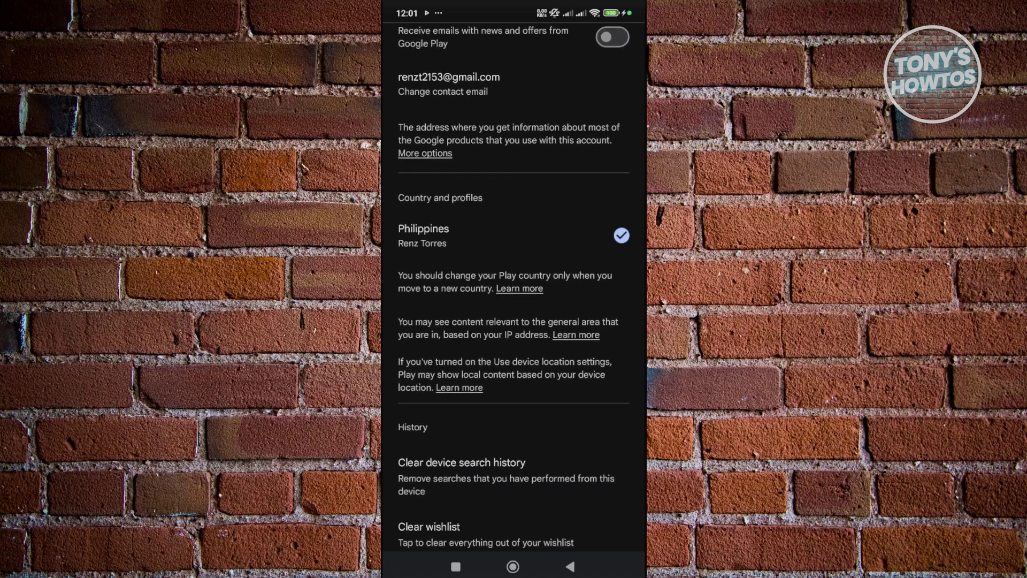
Leave the Play Store preferences page for the phone's home screen
left_click(513, 566)
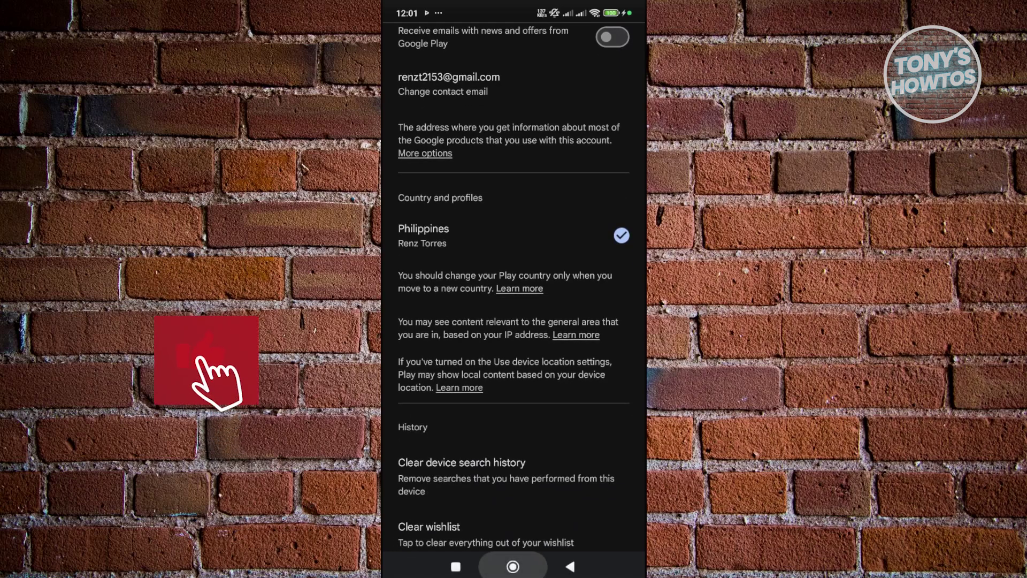